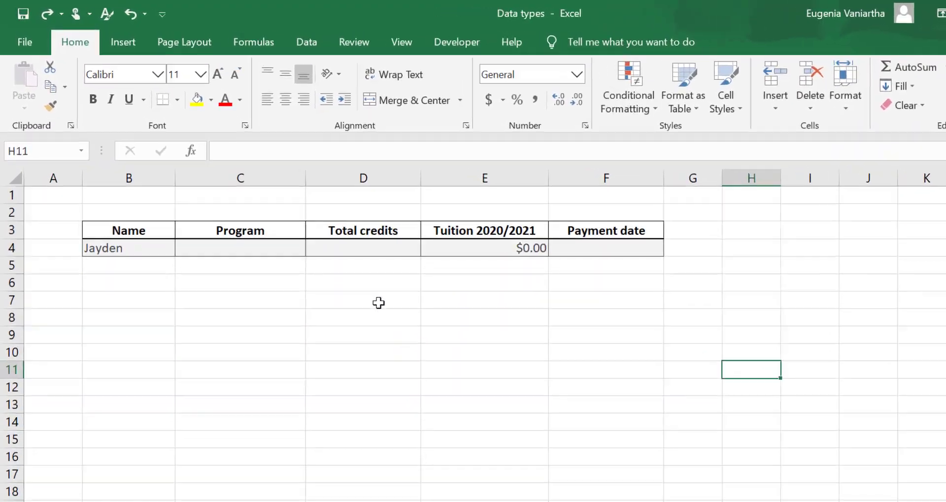
Enter Engineering Physics as the program in C4 and 37 total credits in D4.
click(290, 274)
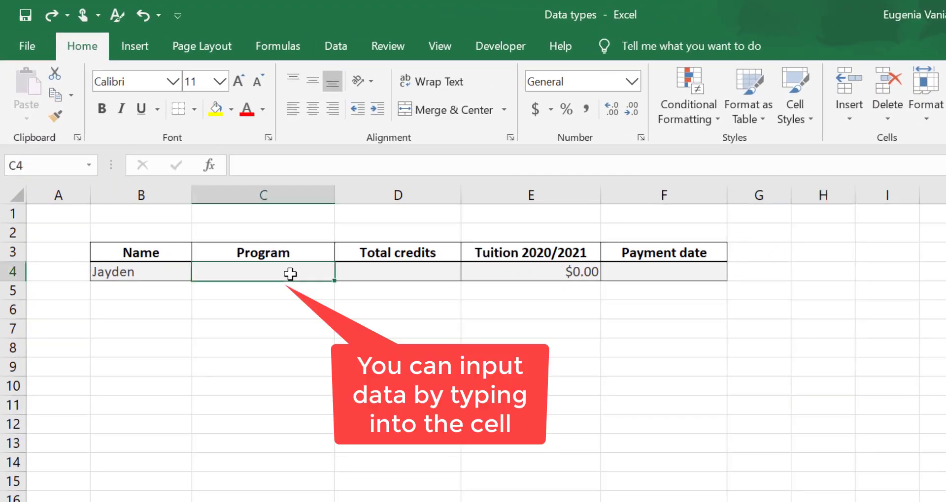
text(Engineering)
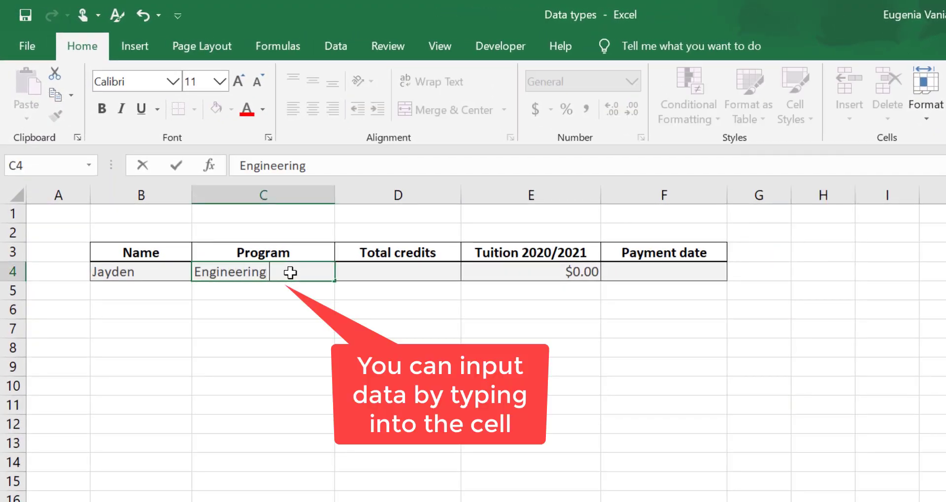
text( Physics)
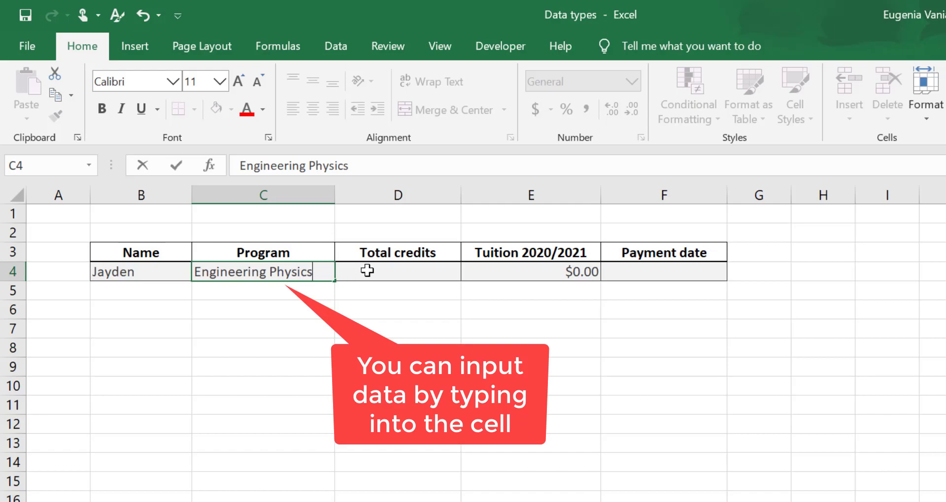
click(367, 271)
click(325, 167)
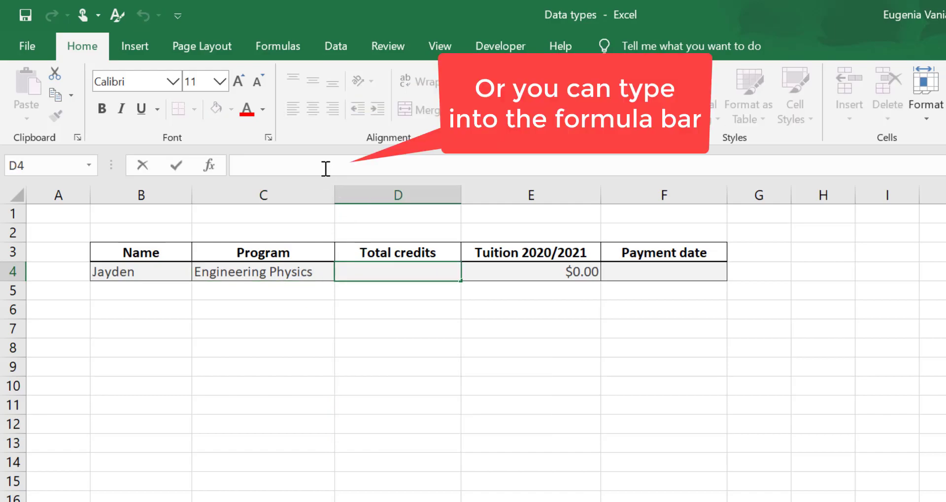
text(37)
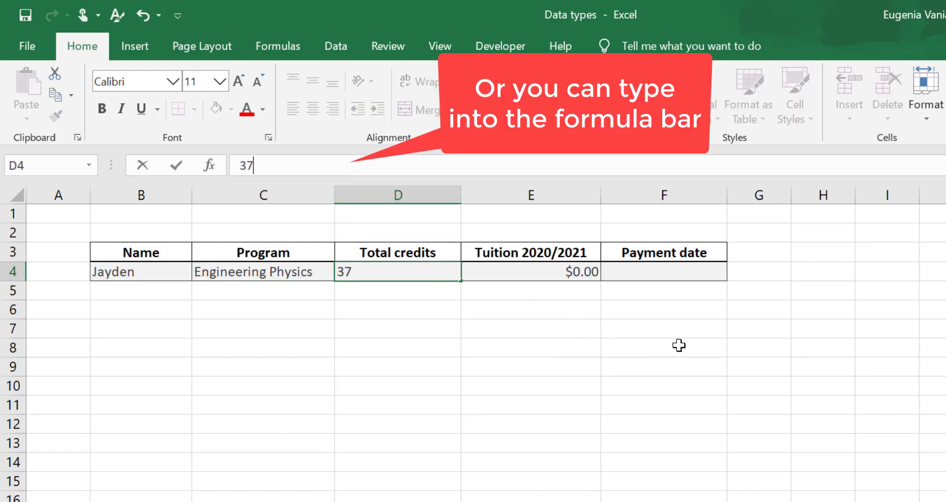
click(832, 404)
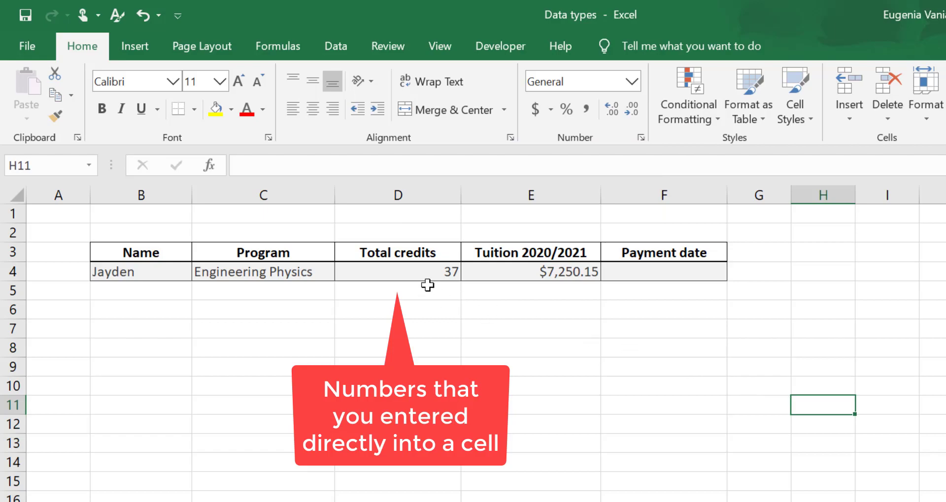
Check the credits and tuition cells, then enter 4/17 as the payment date in F4.
click(422, 277)
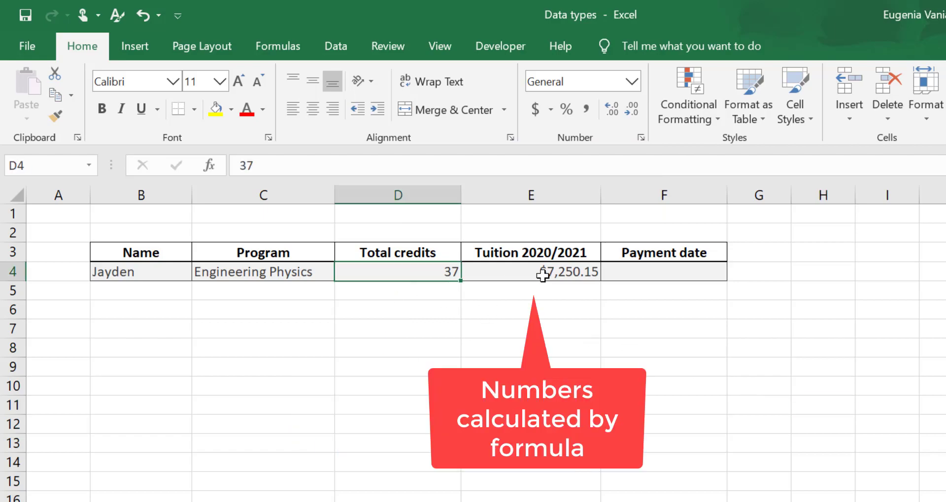
click(542, 275)
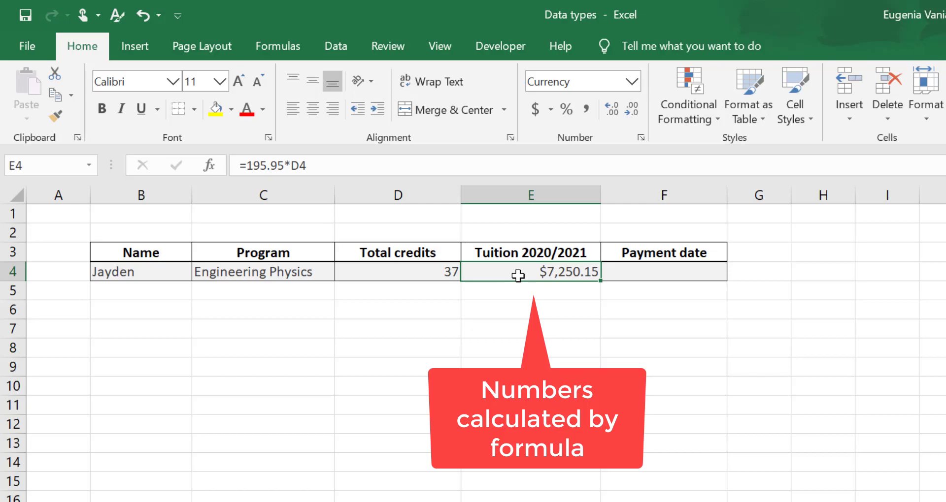
click(648, 272)
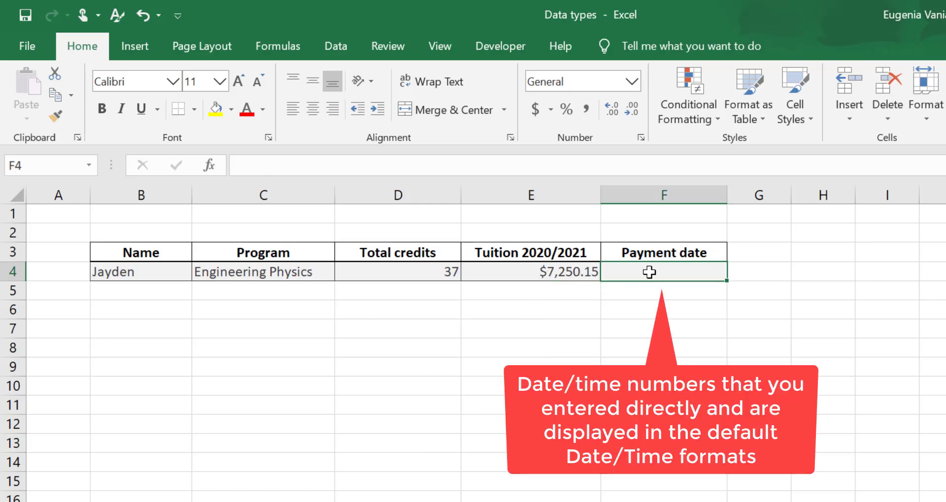
text(4/17)
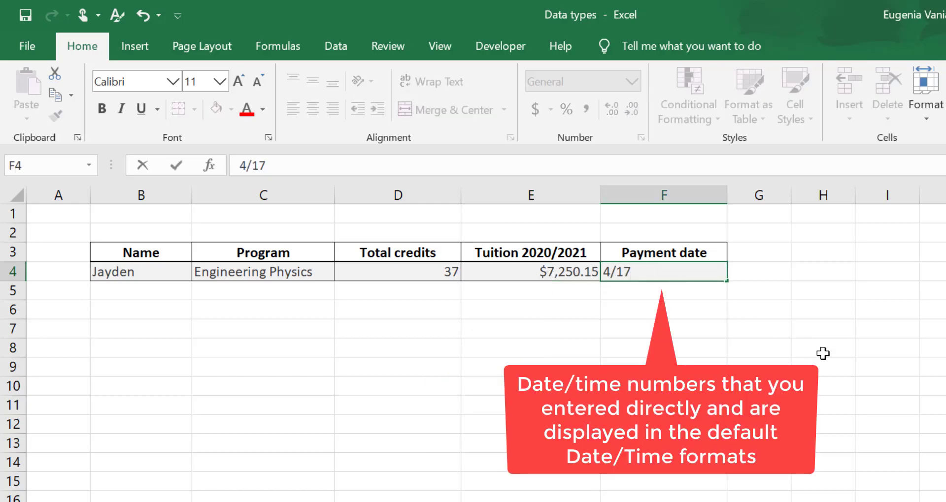
click(822, 353)
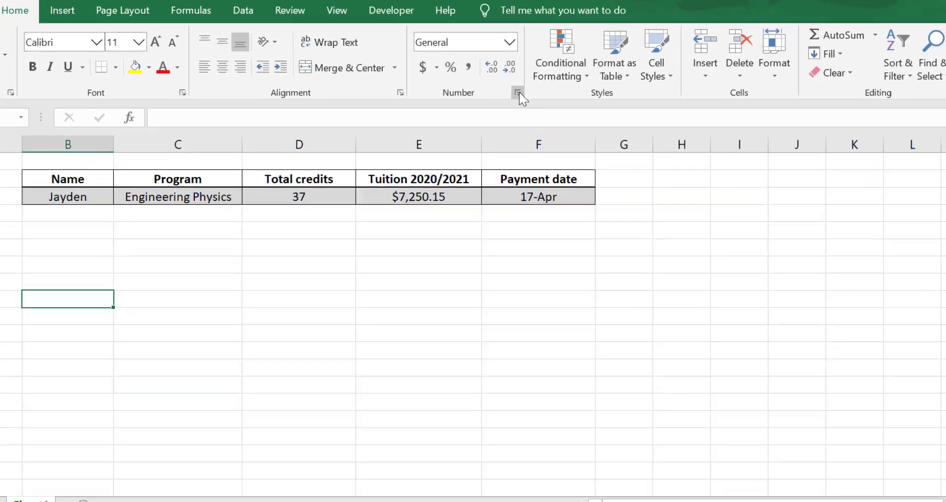
Browse the Number, Currency, Date and Percentage formats and toggle Number decimal places between 0 and 2.
click(514, 111)
click(276, 120)
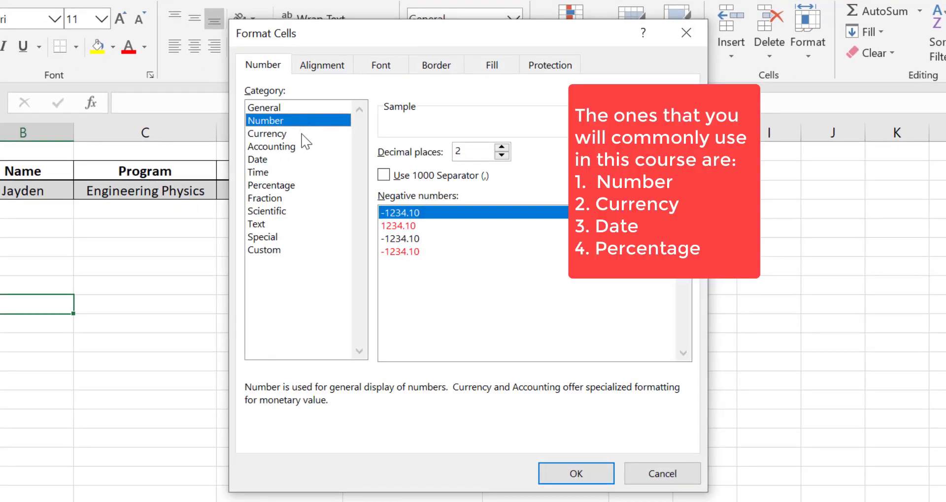
click(302, 138)
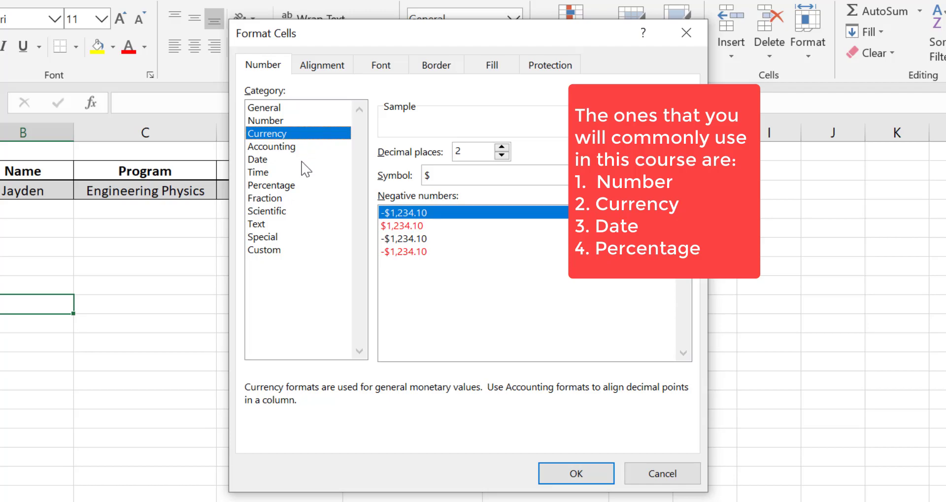
click(302, 161)
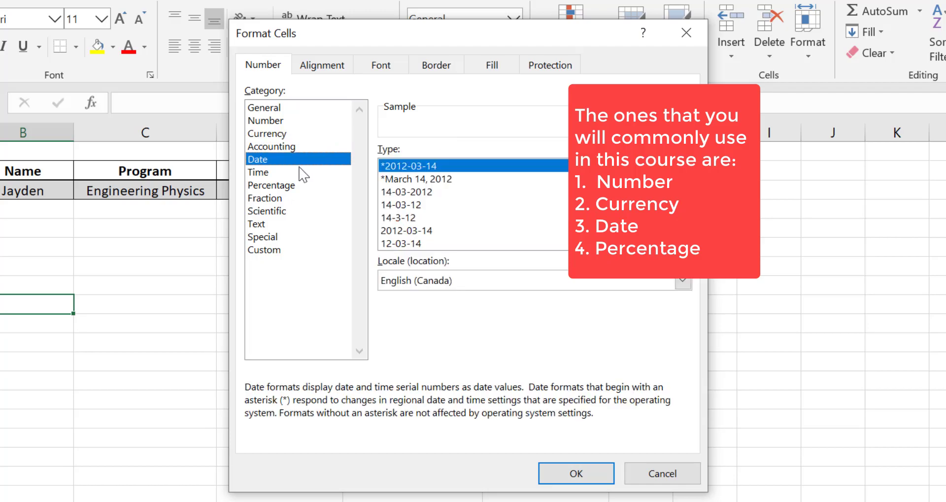
click(296, 187)
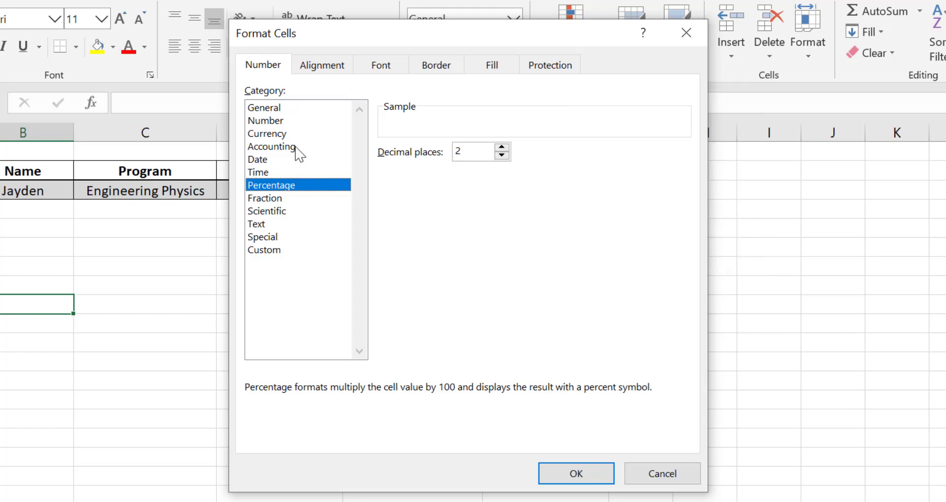
click(300, 121)
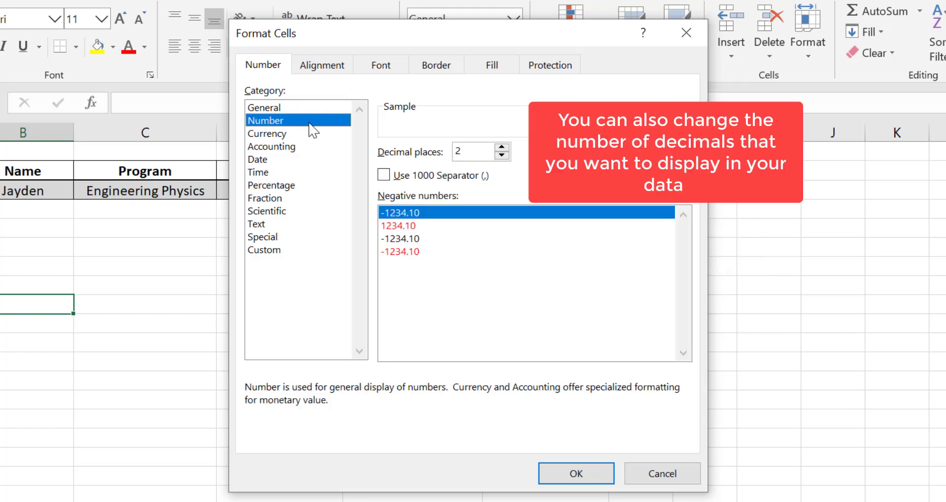
click(502, 155)
click(503, 154)
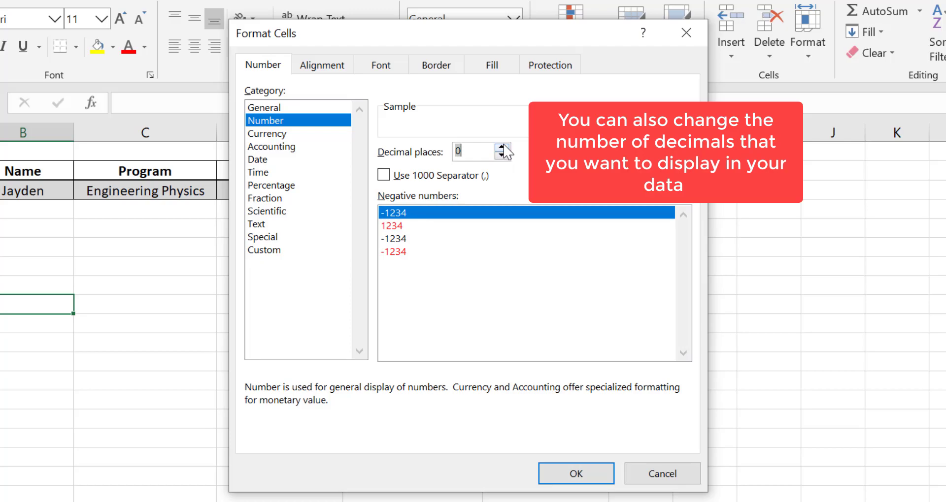
click(502, 148)
click(503, 147)
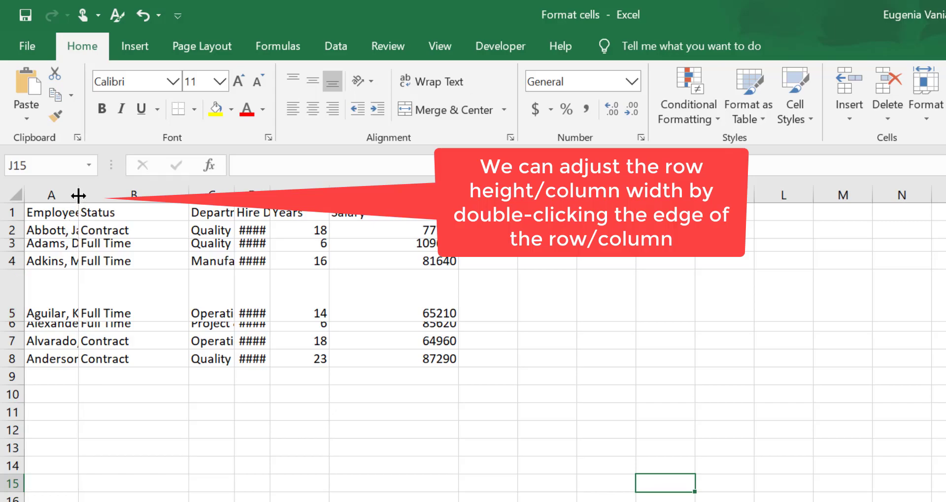
Autofit column A to the employee names and narrow column B to the Status values.
double_click(79, 196)
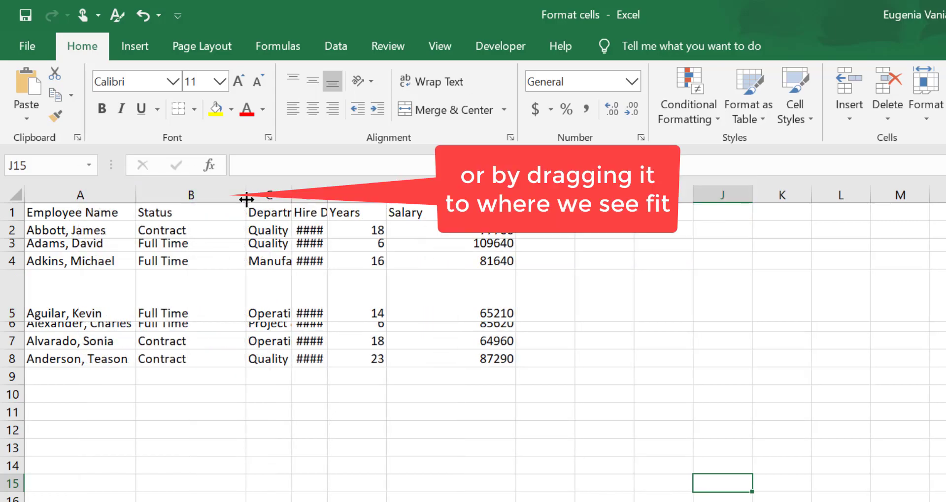
drag(246, 200, 197, 196)
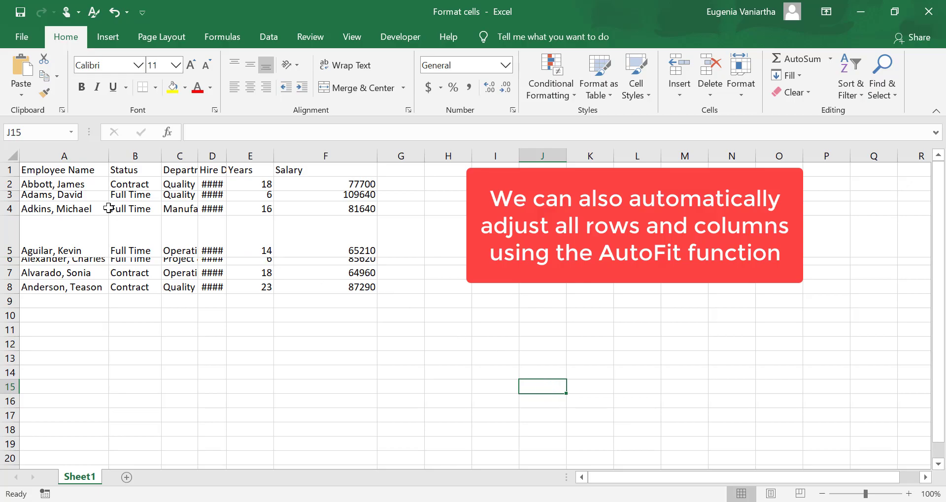
Select the whole data range A1:F8 and autofit both row heights and column widths.
click(82, 175)
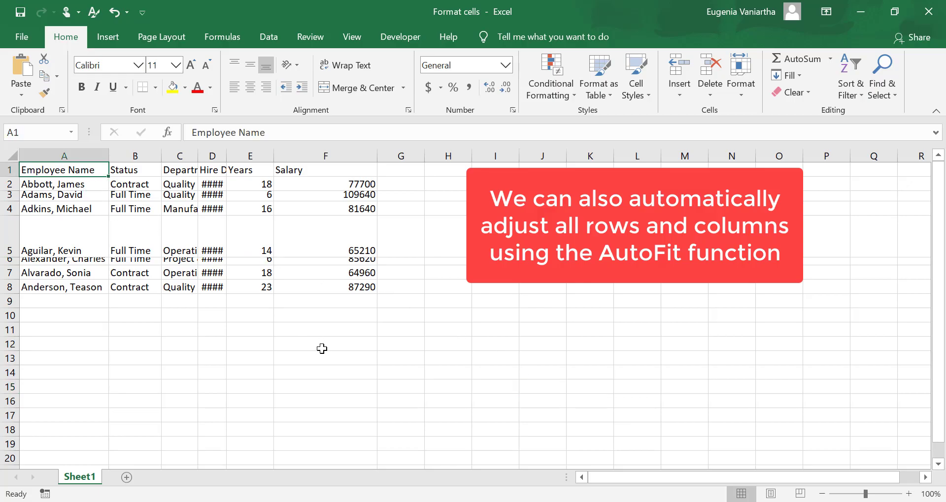
key(ctrl+a)
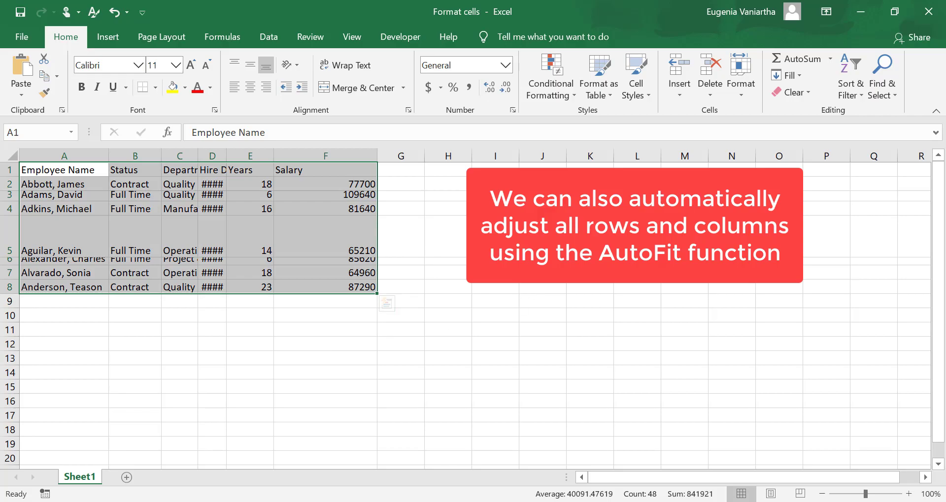
click(743, 92)
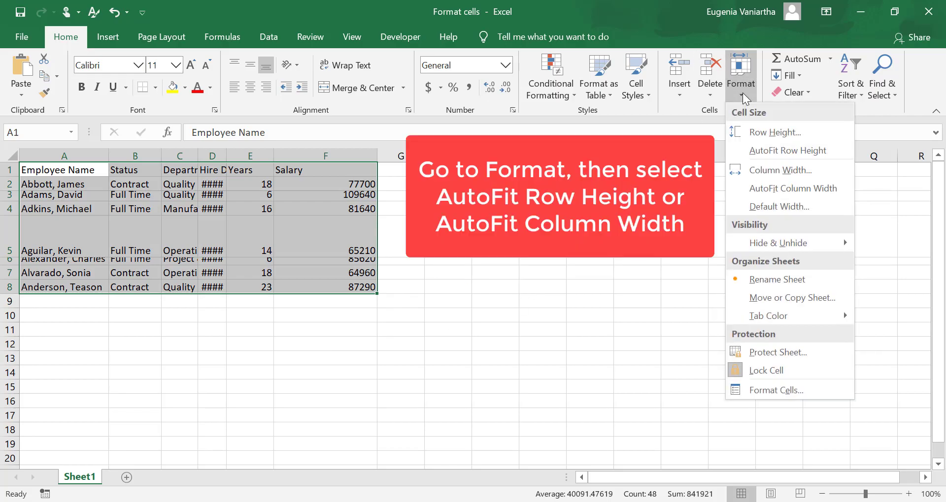
click(755, 153)
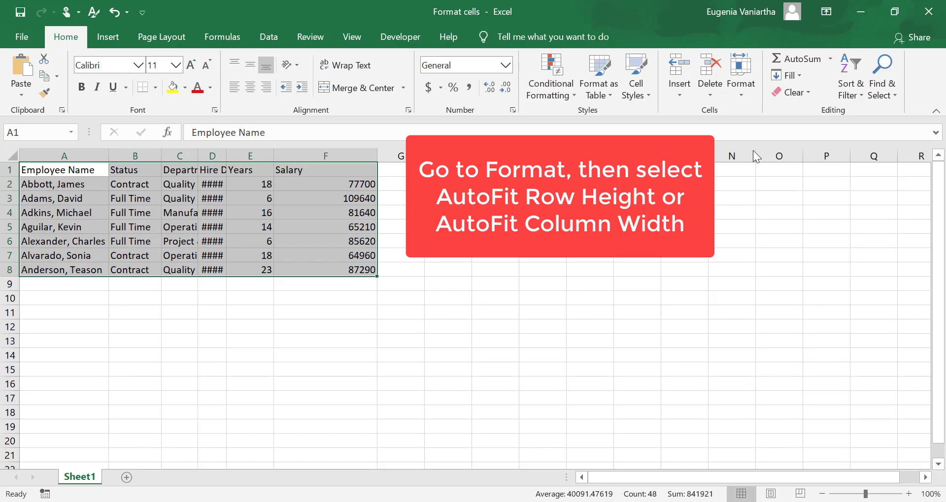
click(739, 90)
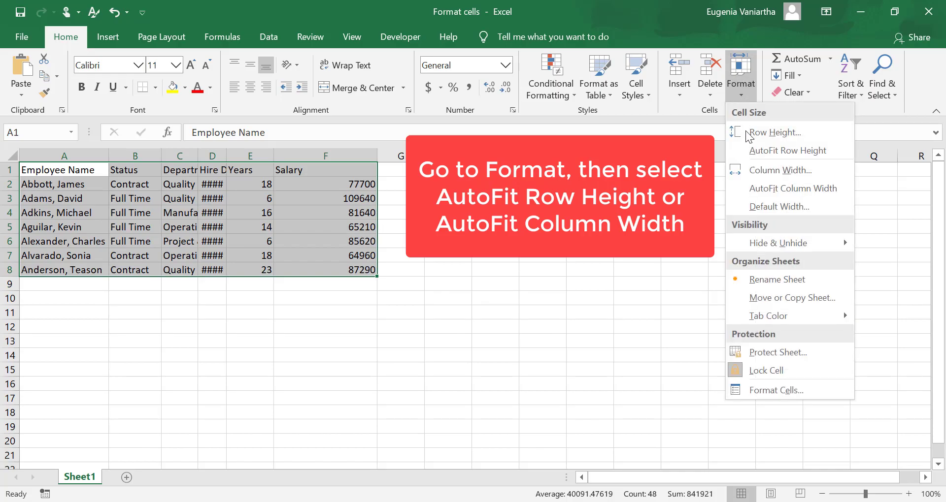
click(763, 190)
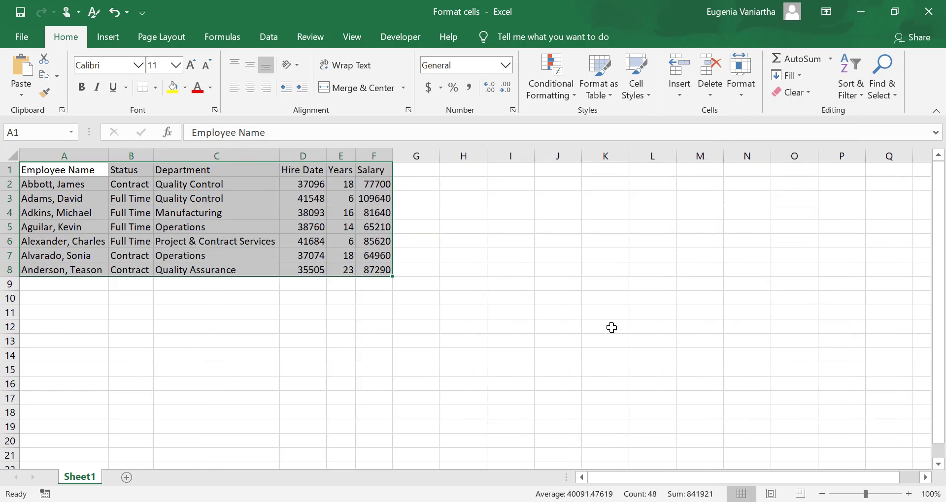
click(611, 327)
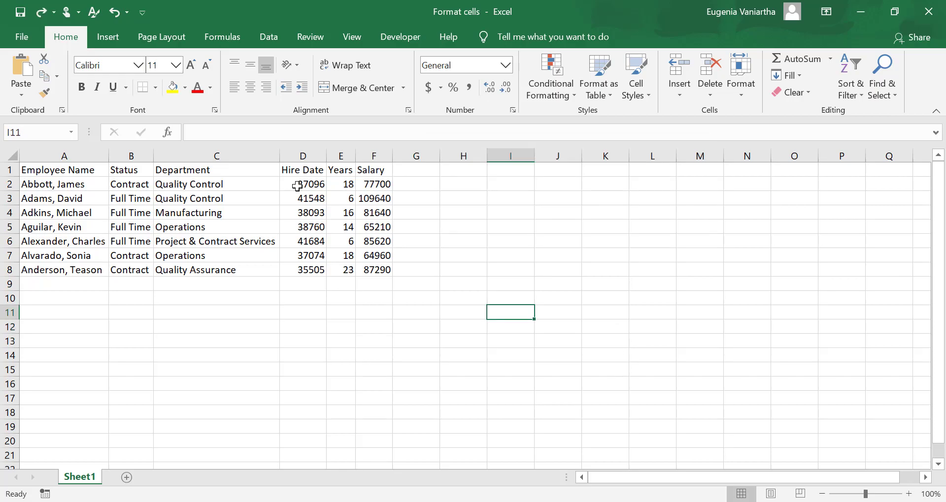
Format the hire dates in D2:D8 as Long Date.
drag(300, 185, 309, 269)
click(504, 65)
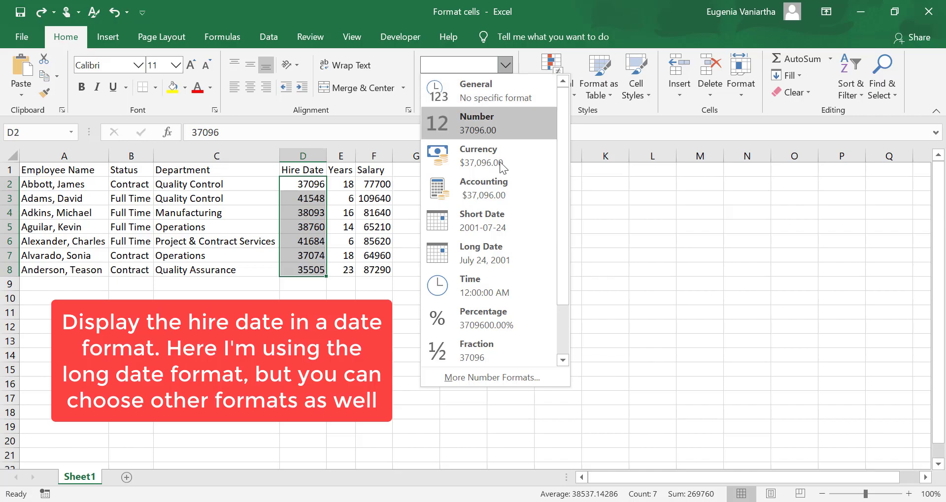
click(499, 259)
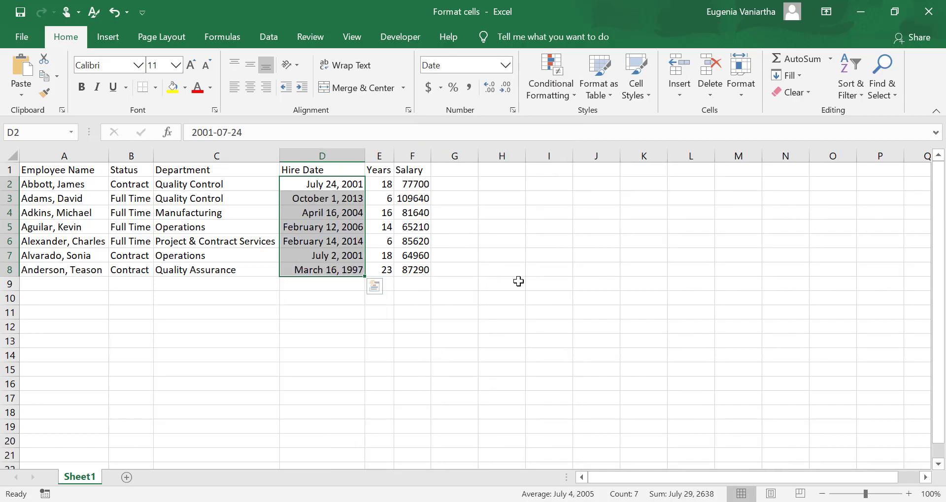
click(541, 329)
Format the salaries in F2:F8 as Currency with 0 decimal places.
drag(408, 188, 412, 269)
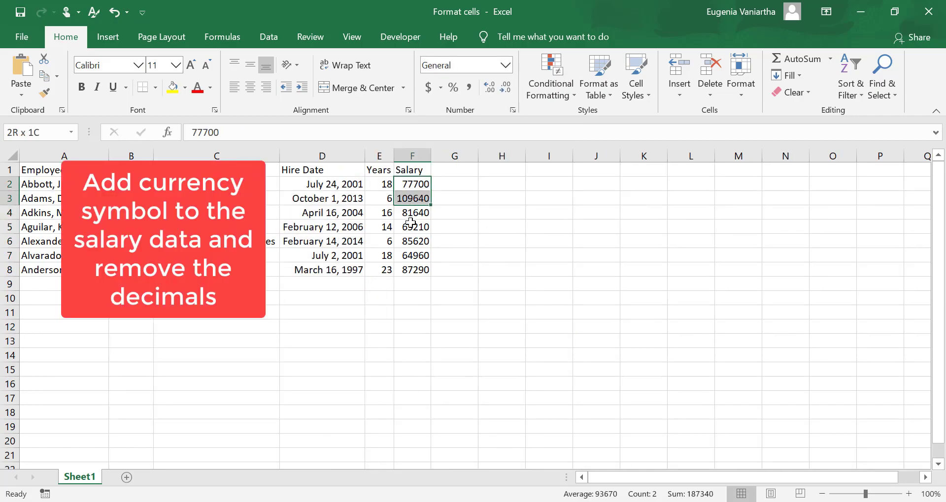
click(508, 111)
click(318, 157)
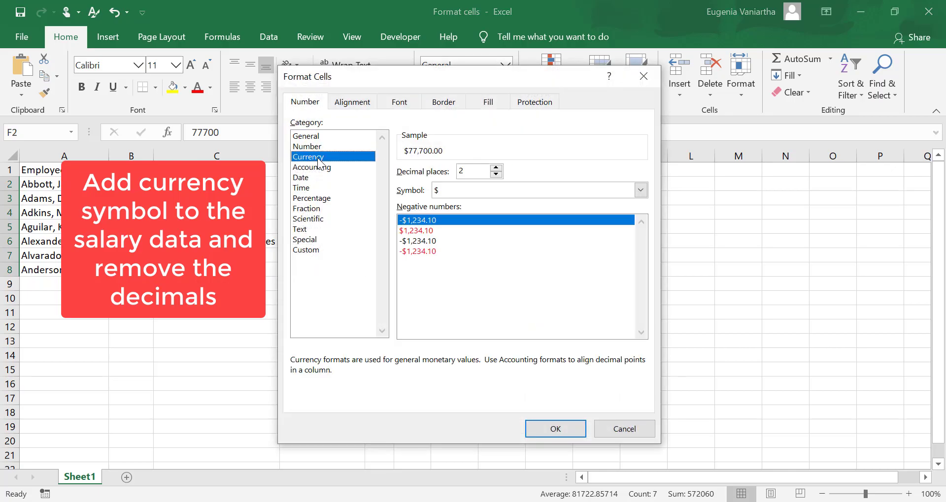
double_click(497, 173)
click(579, 430)
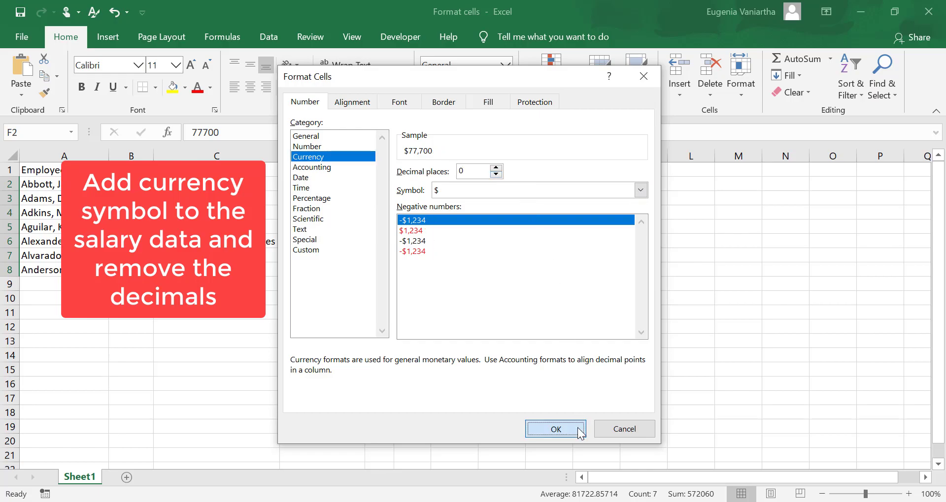
click(592, 374)
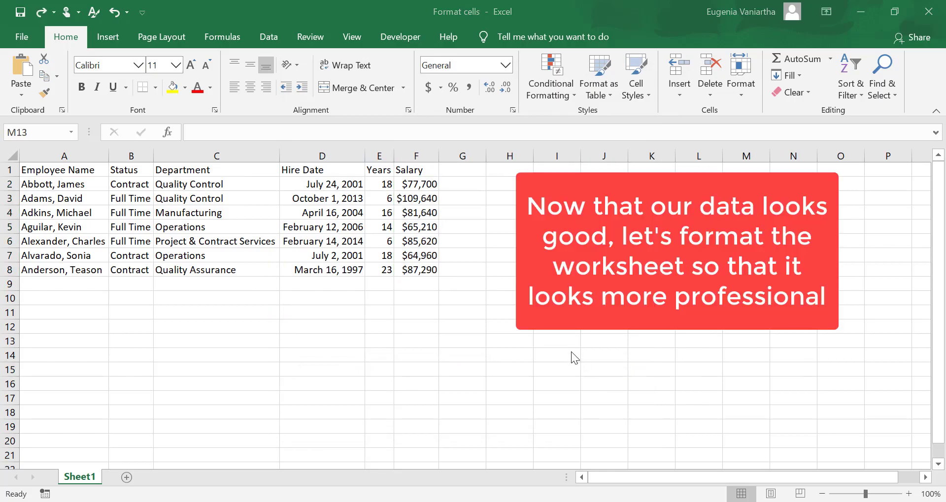
Insert a blank column before column A.
key(Right)
key(Right)
key(Right)
key(Up)
key(Up)
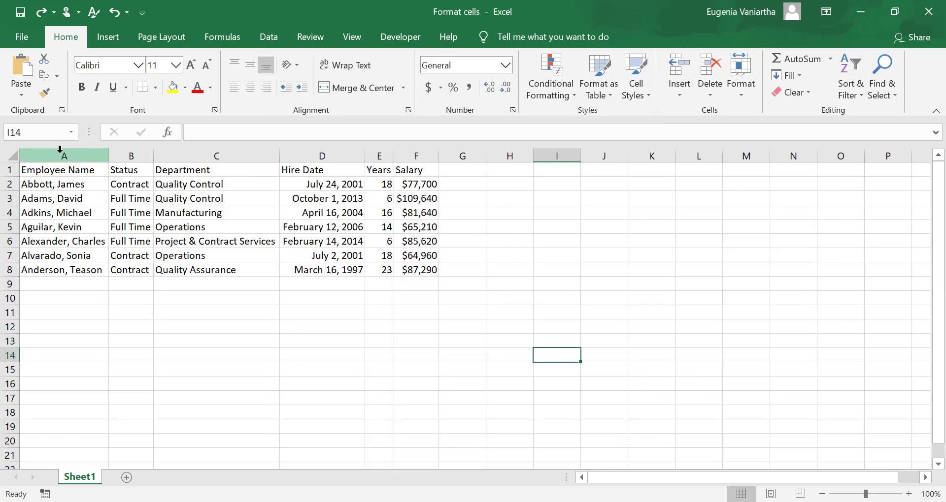
right_click(60, 153)
click(109, 264)
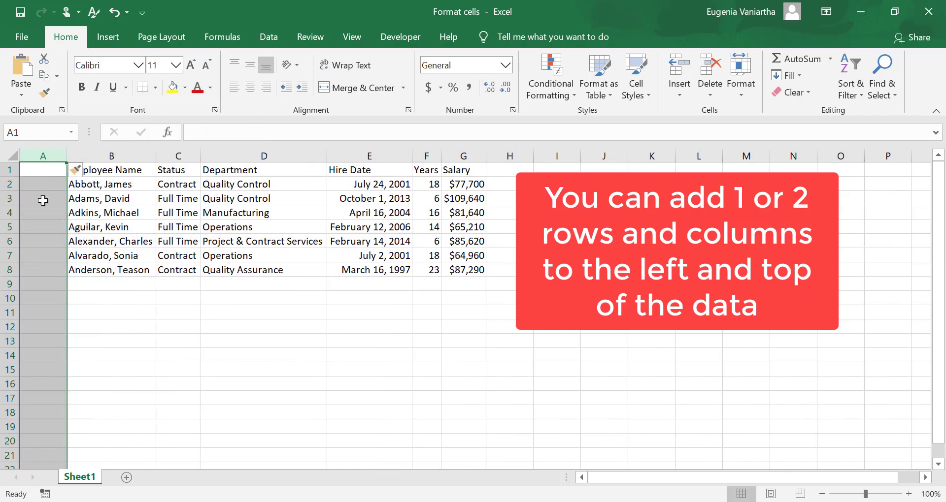
Insert two blank rows above row 1 so the headers start at B3.
click(12, 169)
right_click(12, 170)
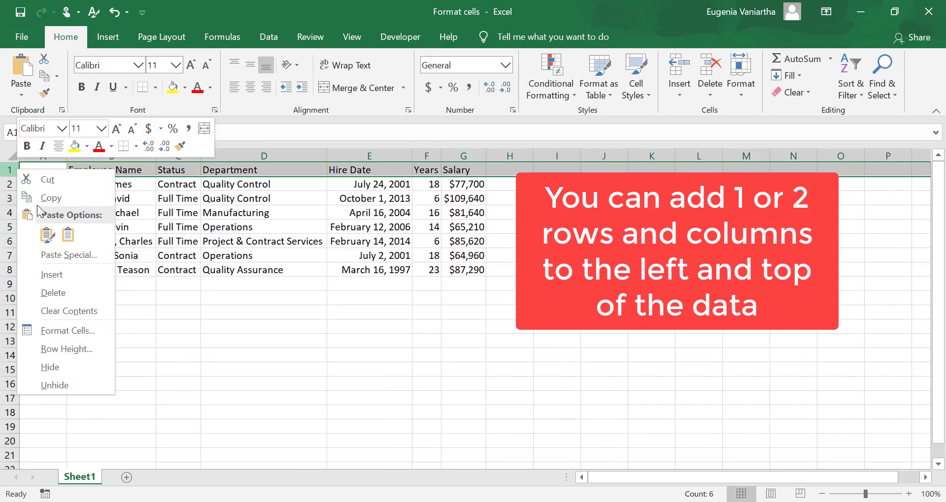
click(68, 278)
right_click(9, 169)
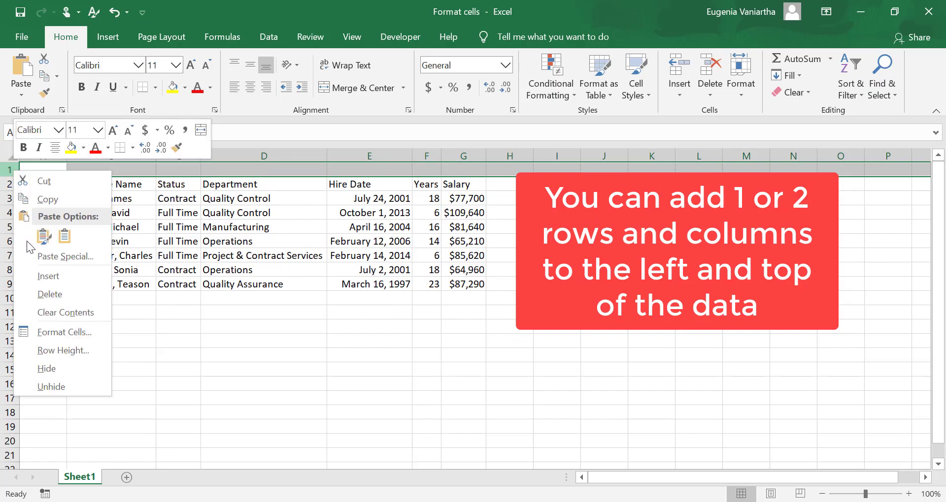
click(35, 271)
click(612, 368)
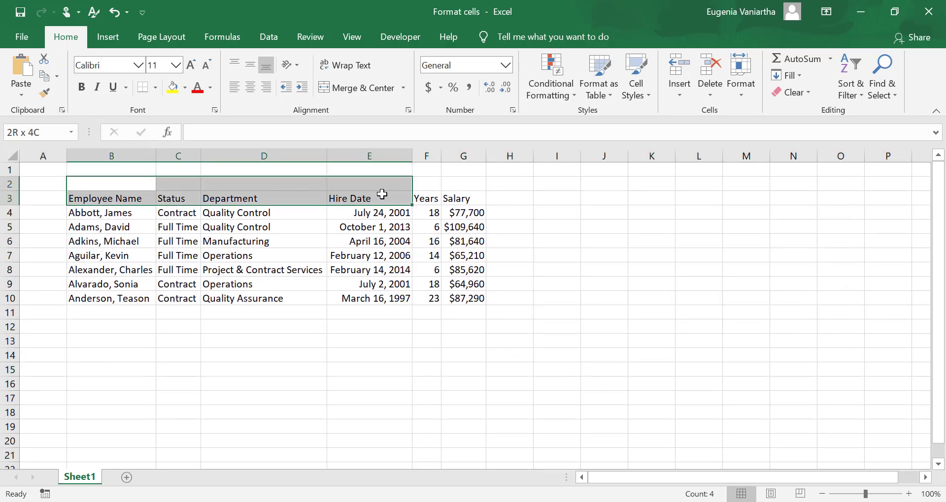
drag(133, 183, 470, 183)
Merge and center B2:G2 and enter the title 'Employee Salary Information'.
click(373, 87)
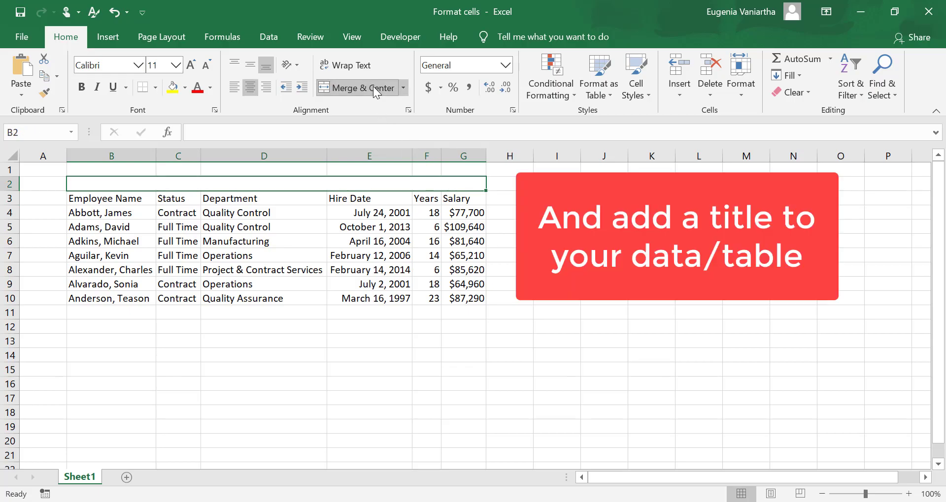
text(Emp)
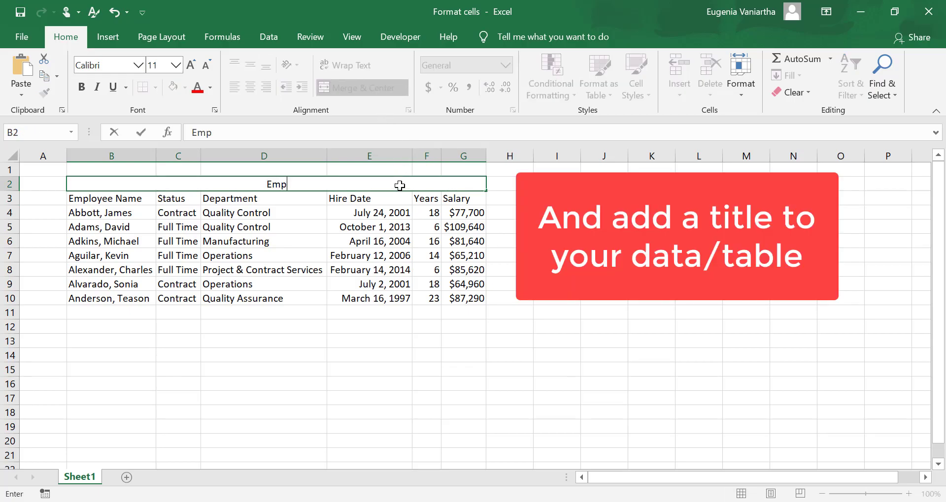
text(loyee Salary)
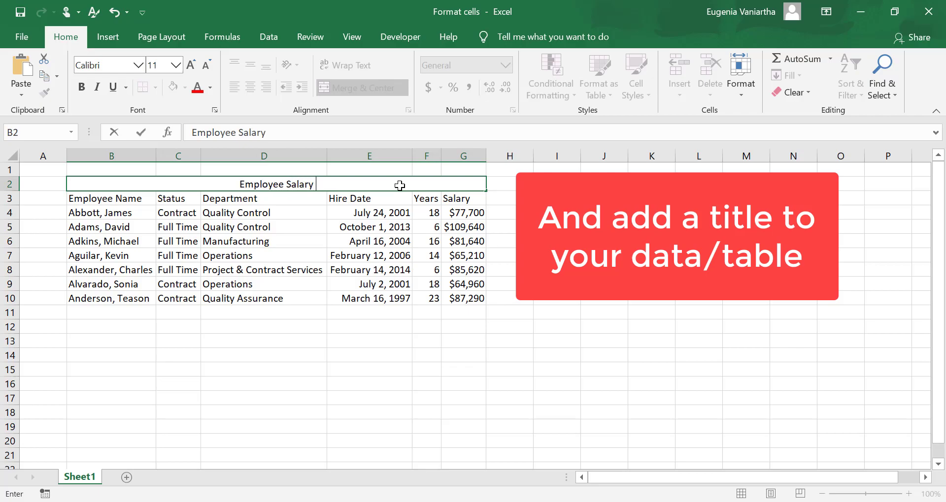
text( Information)
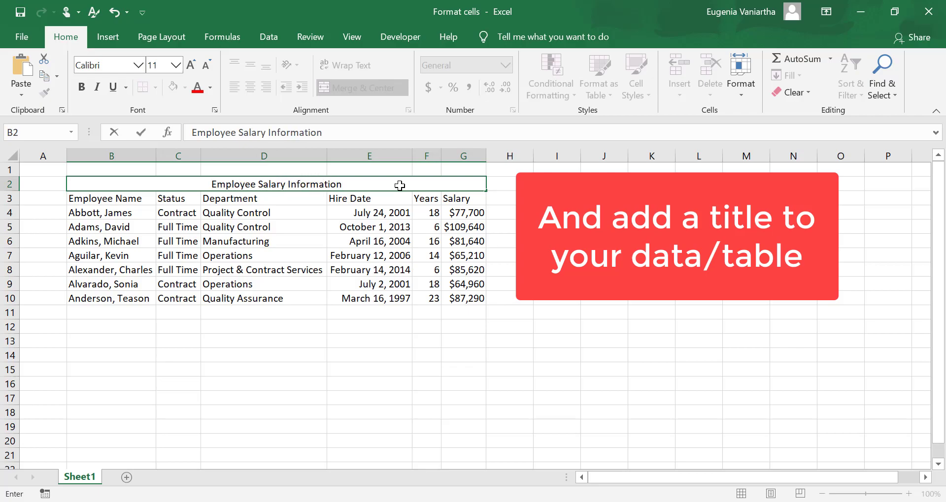
click(651, 371)
click(640, 386)
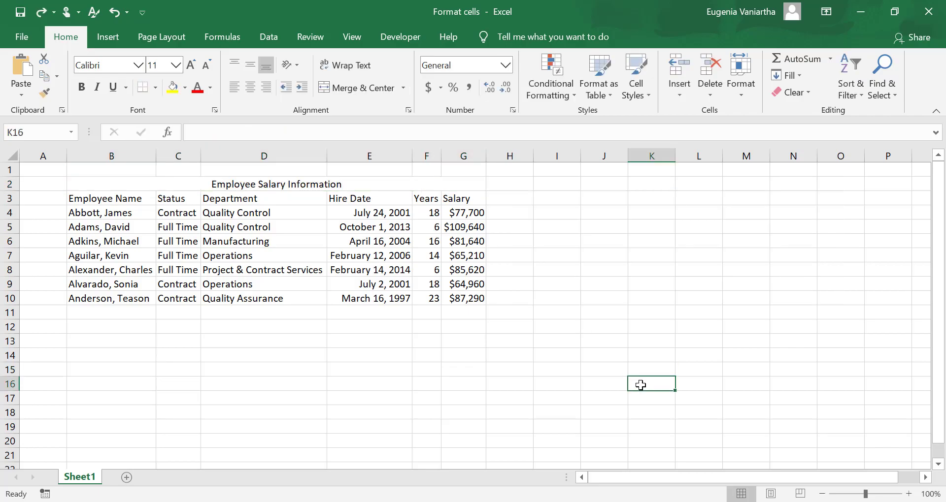
Format B3:G10 as a table with a blue Medium banded style and a header row.
mouse_move(129, 200)
mouse_down()
mouse_move(444, 280)
mouse_move(465, 298)
mouse_up()
click(598, 92)
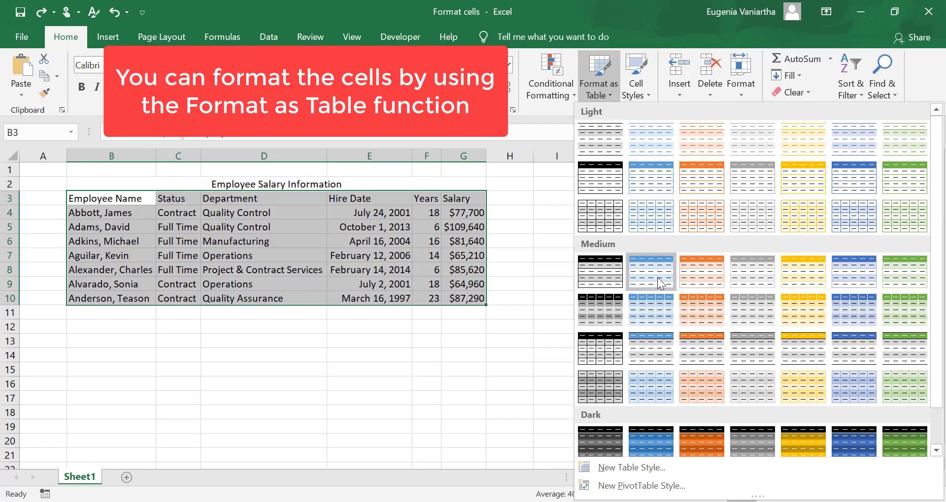
click(657, 277)
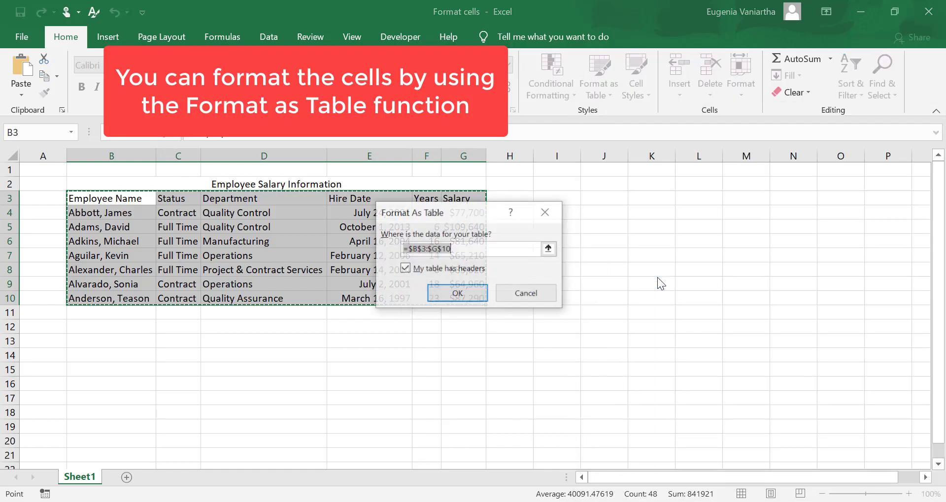
click(472, 297)
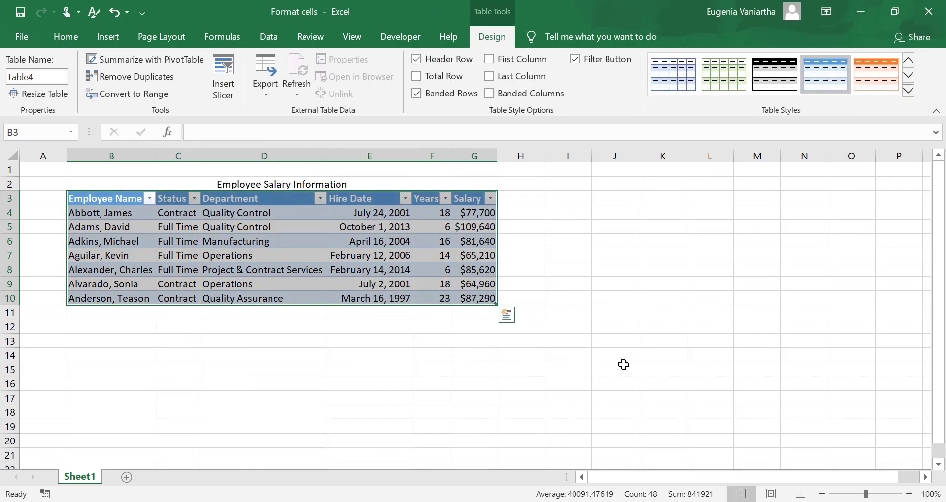
click(710, 398)
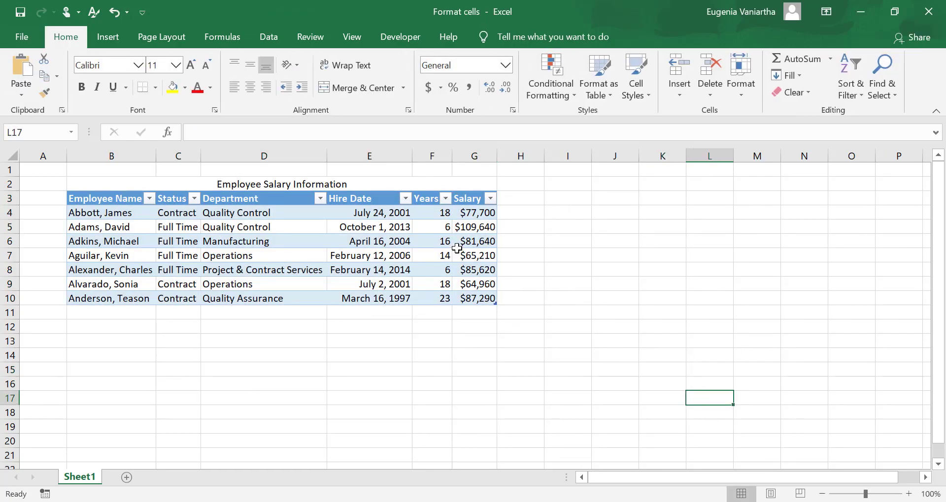
click(361, 183)
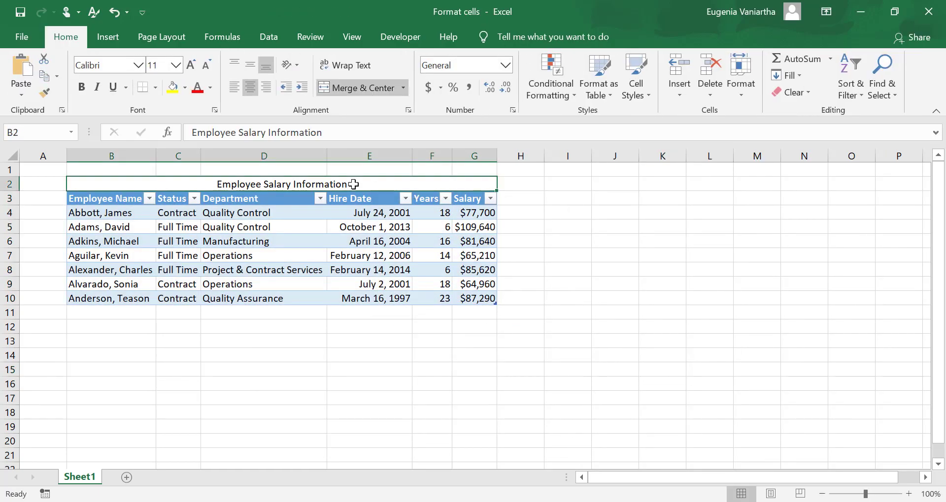
Apply the Title cell style to the merged 'Employee Salary Information' heading in B2.
click(640, 88)
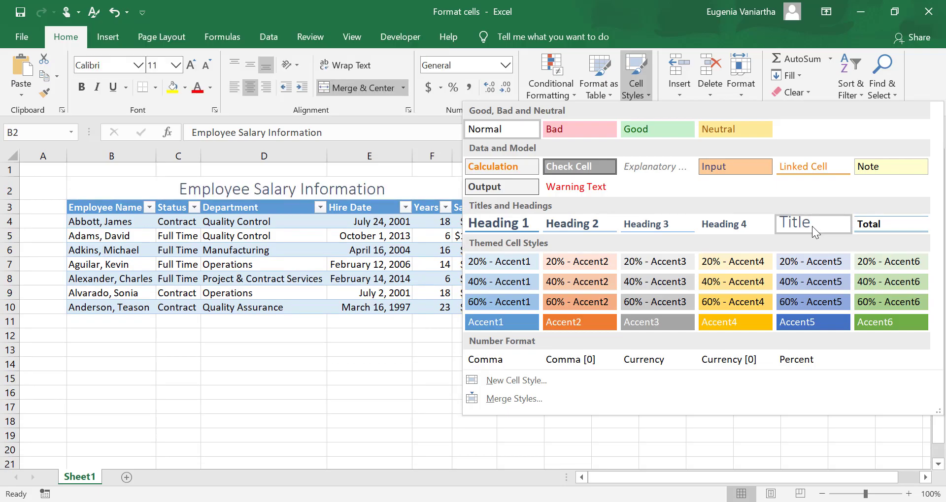
click(812, 226)
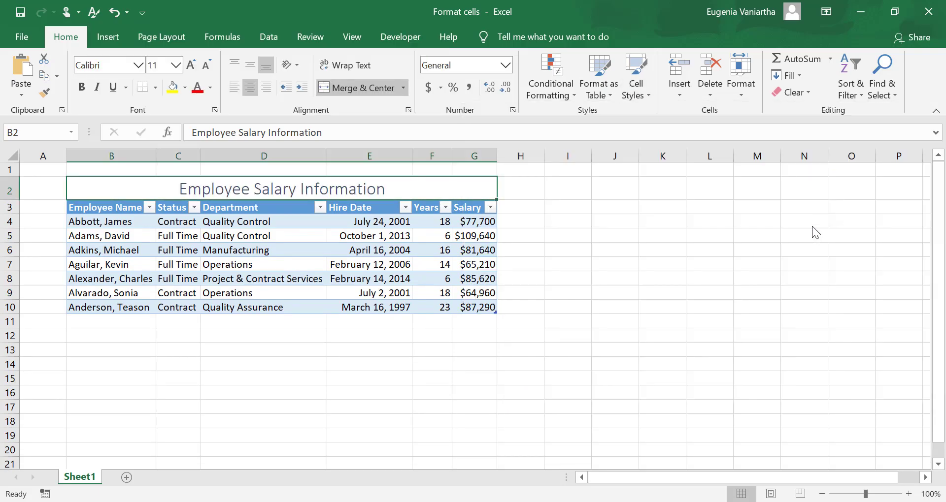
click(689, 392)
Center headers B3:G3 horizontally and vertically, left-align hire dates E4:E10, and center Years F4:F10.
drag(118, 208, 472, 208)
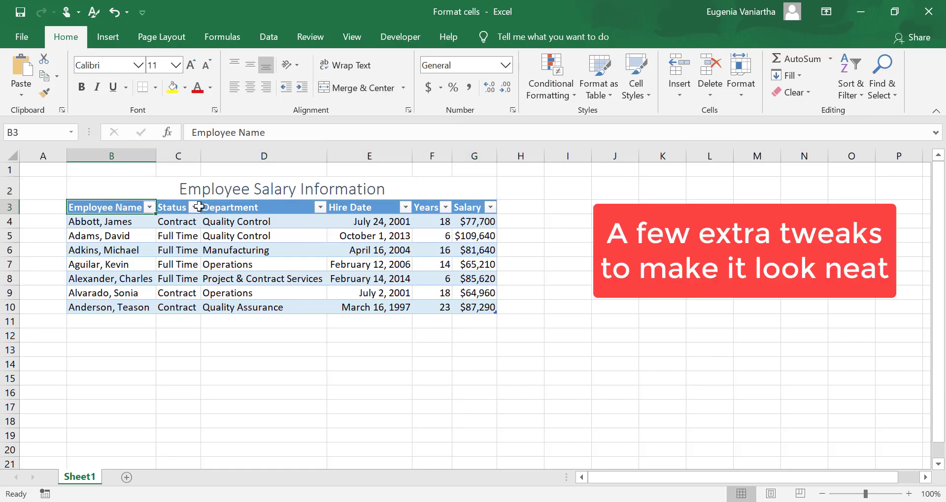
click(251, 89)
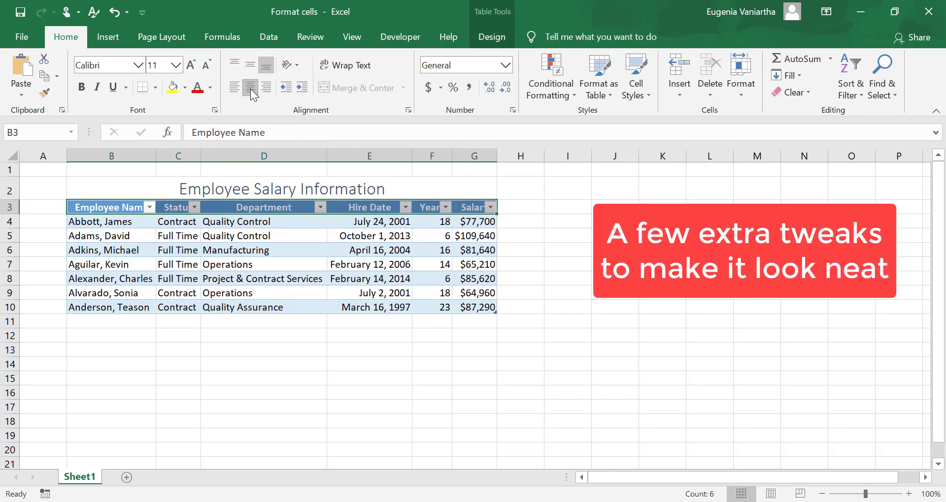
click(250, 65)
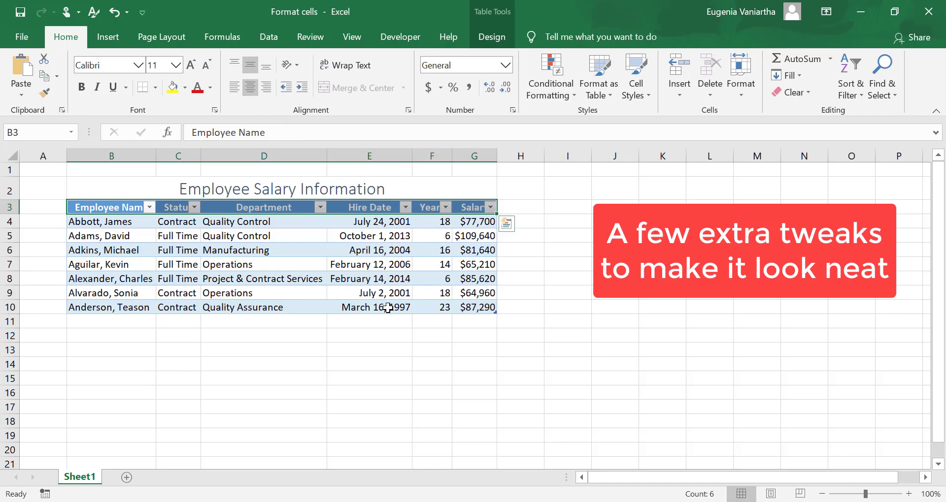
click(380, 209)
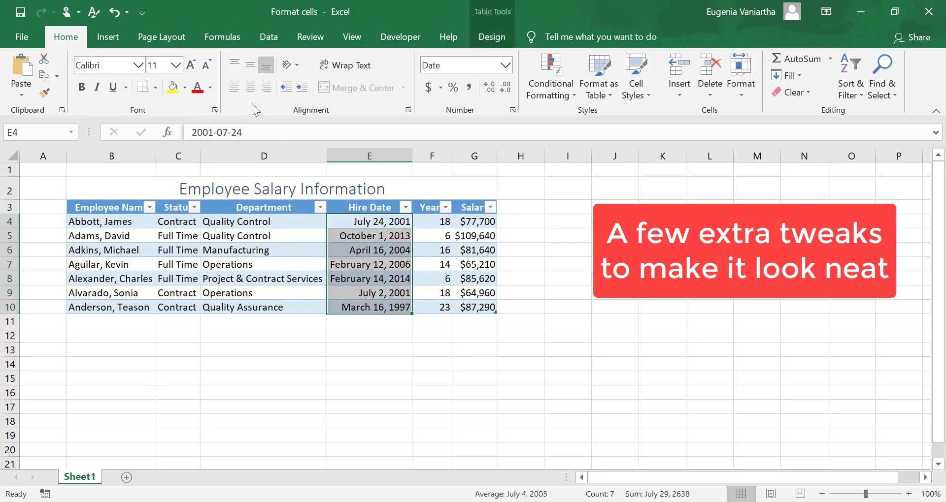
click(234, 87)
drag(432, 221, 433, 308)
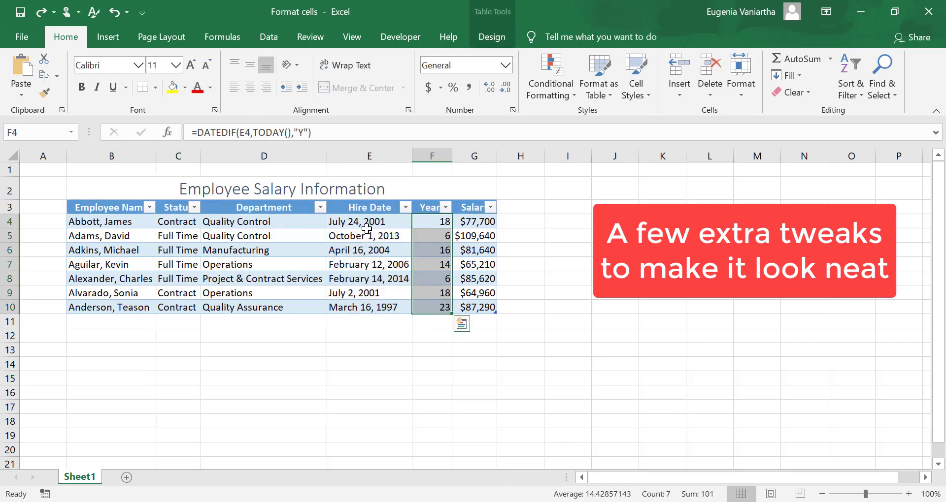
click(250, 87)
click(628, 382)
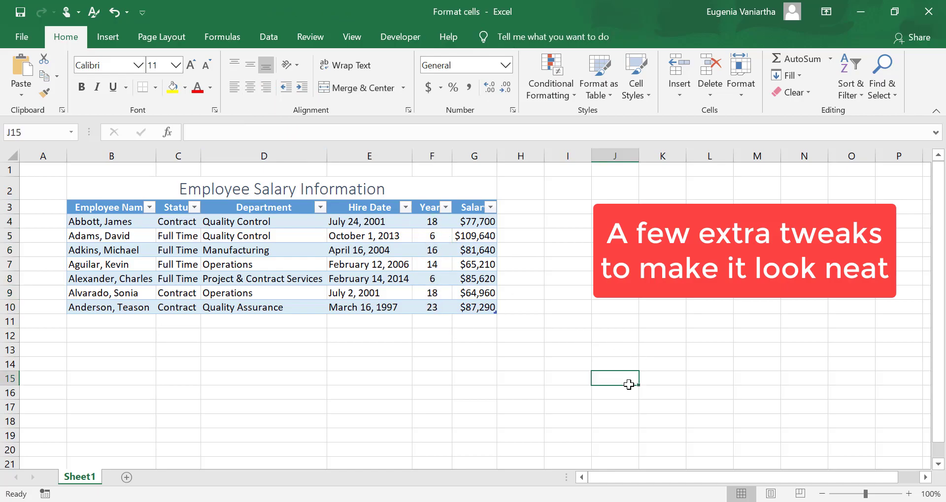
Autofit columns F, G, C and B to their Years, Salary, Status and Employee Name headings.
double_click(453, 156)
double_click(511, 157)
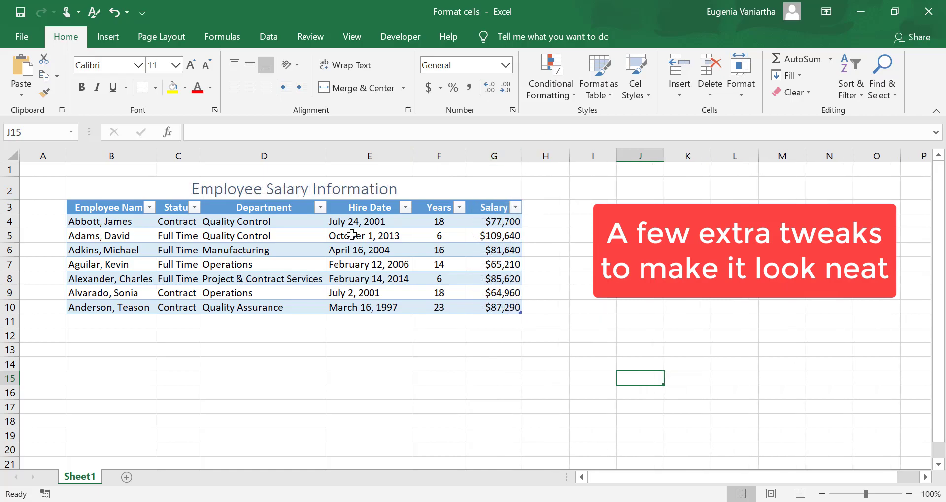
double_click(200, 156)
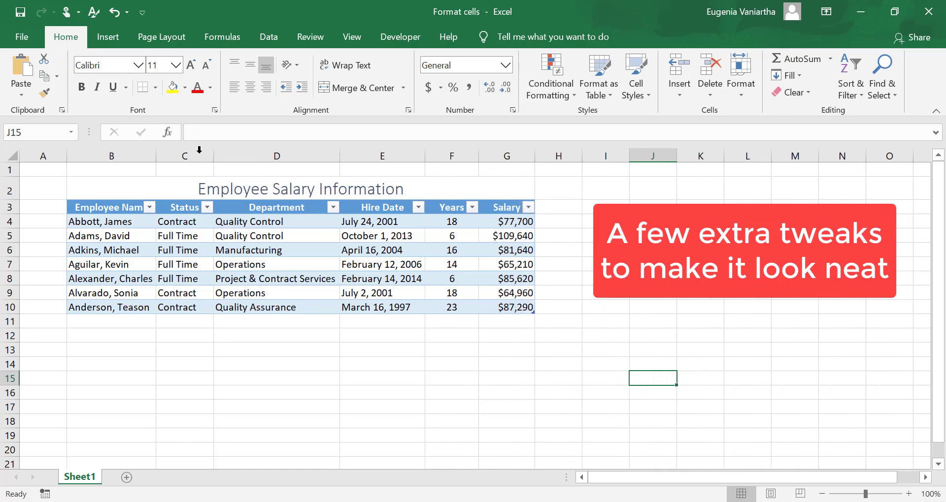
double_click(156, 156)
Bring up the View tab's worksheet display settings, where the Gridlines option is turned off.
click(356, 36)
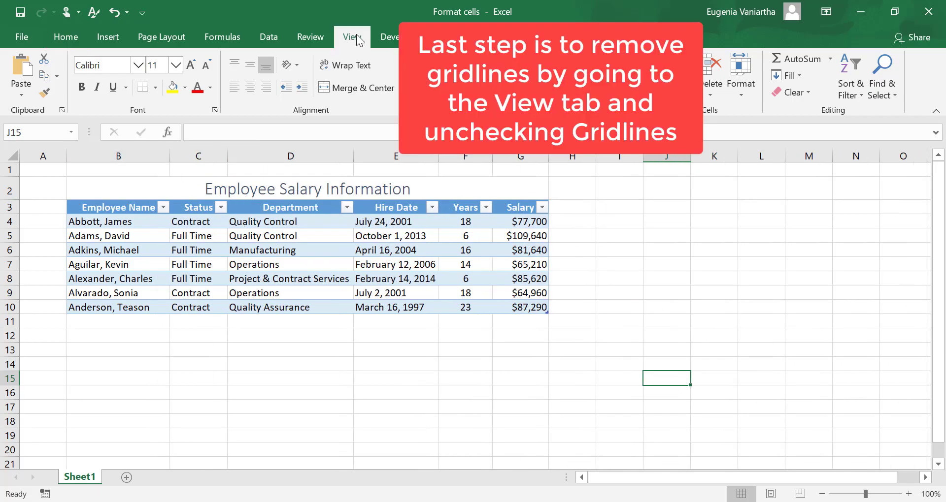